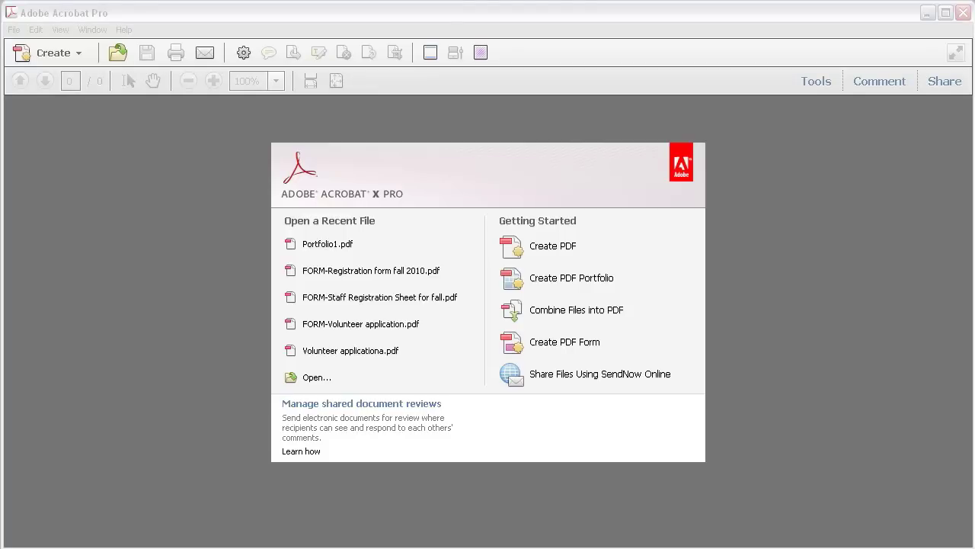
left_click(16, 29)
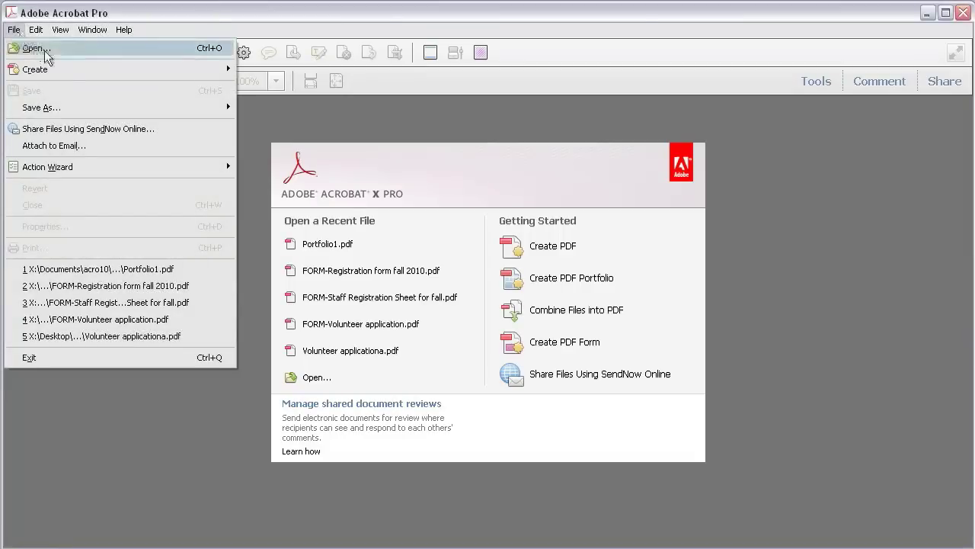
mouse_move(81, 71)
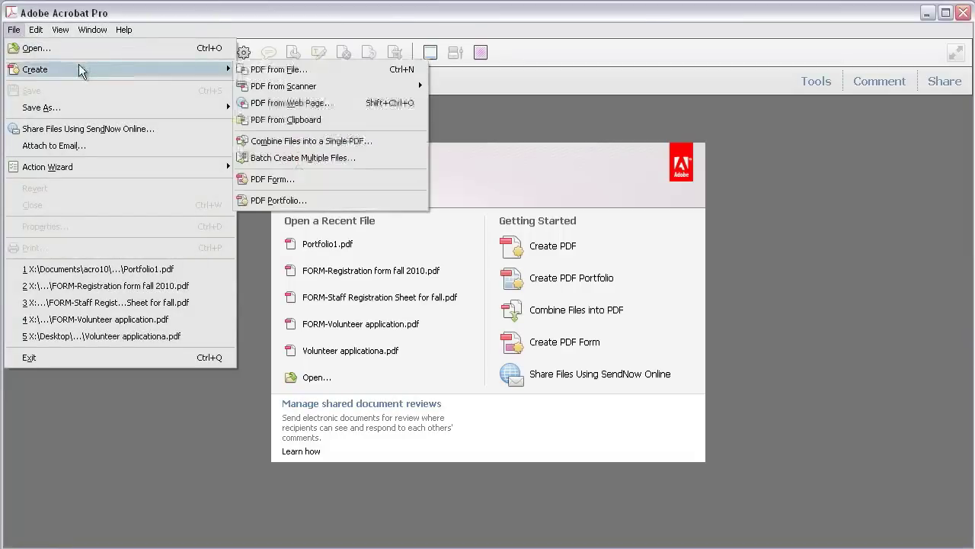
left_click(124, 435)
left_click(80, 53)
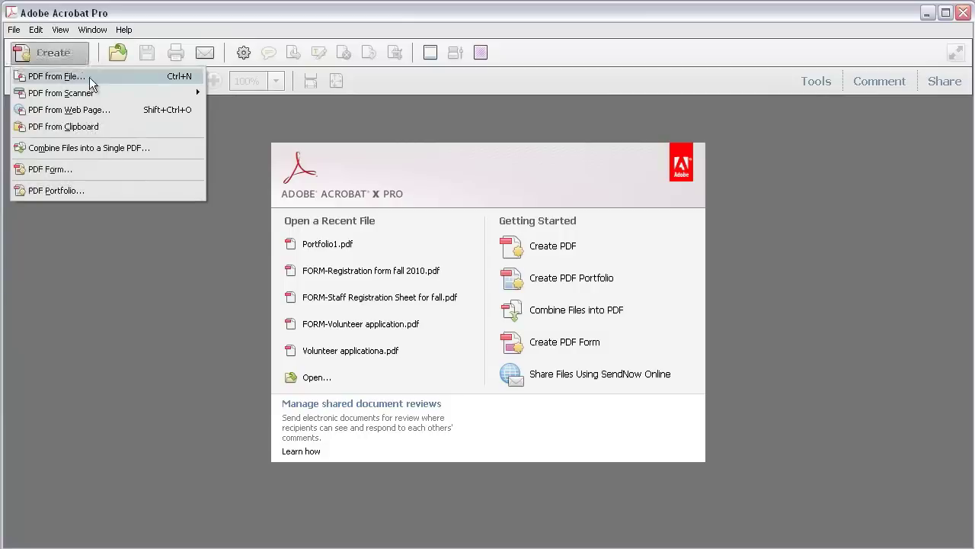
left_click(181, 277)
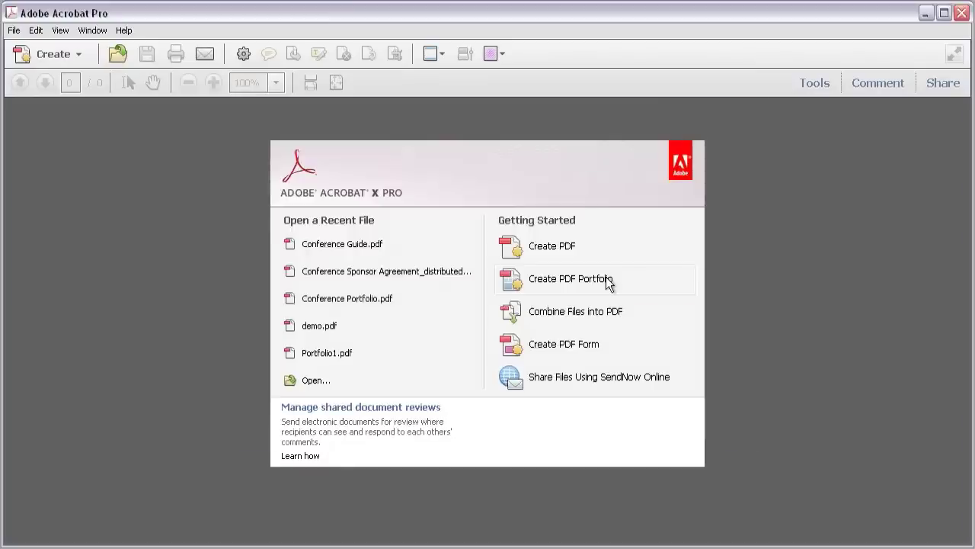
Start a new PDF portfolio and preview the Freeform, Grid, Linear and Wave layouts
left_click(599, 278)
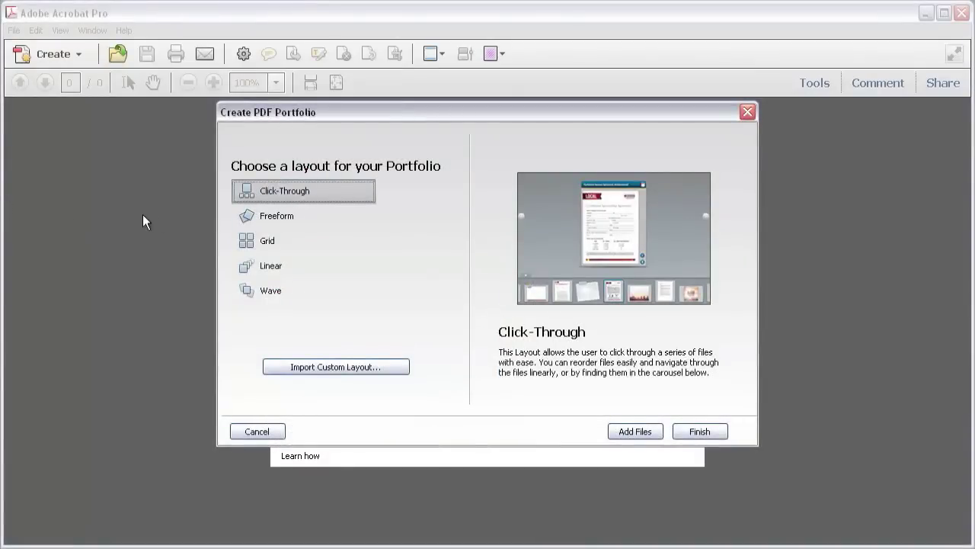
left_click(256, 219)
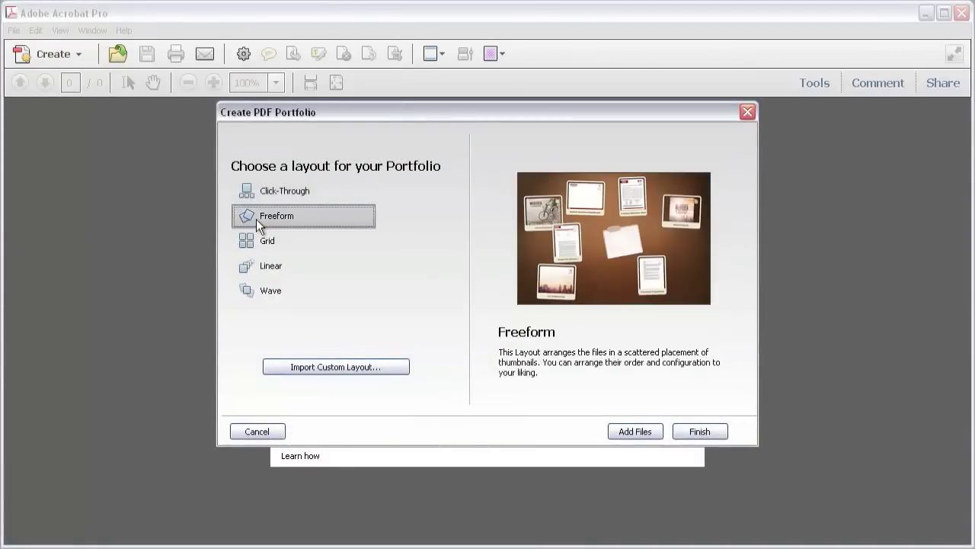
left_click(264, 241)
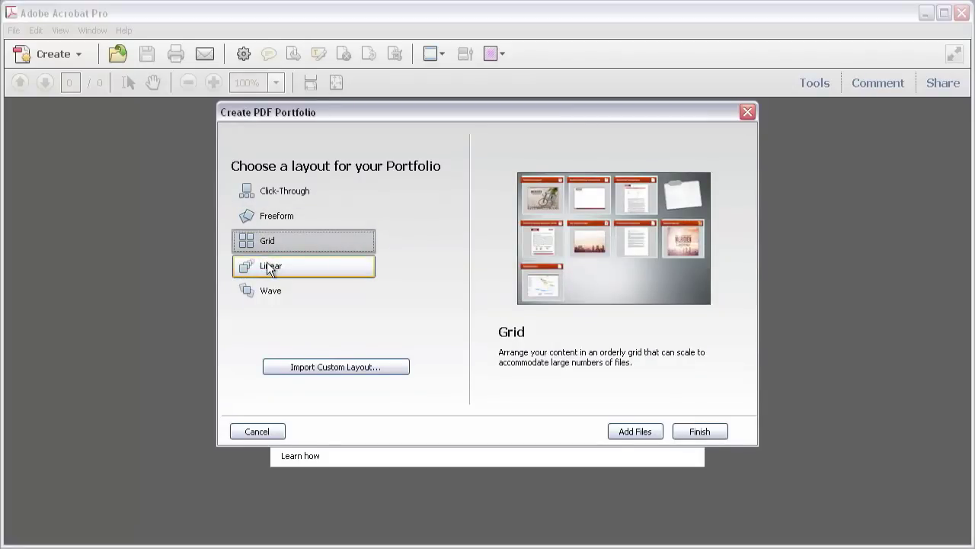
left_click(270, 267)
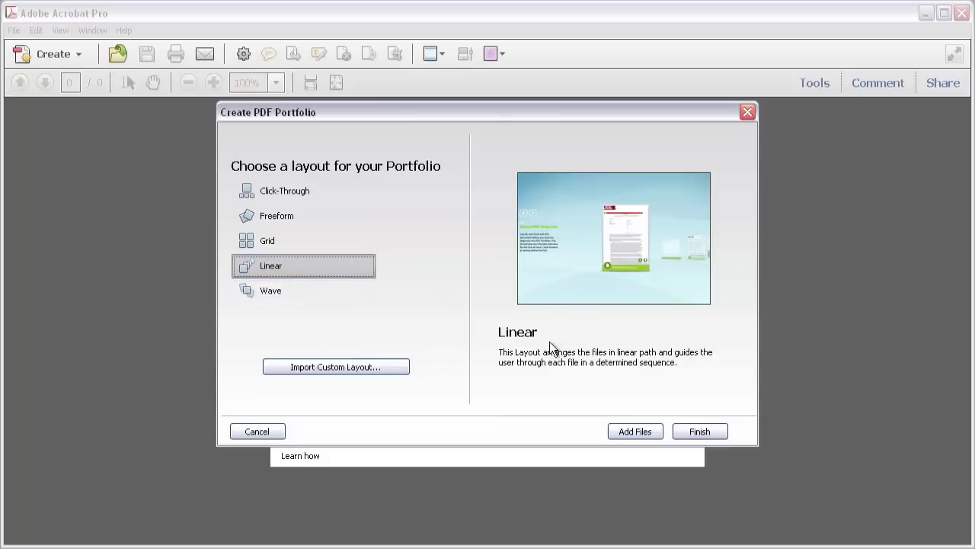
left_click(307, 295)
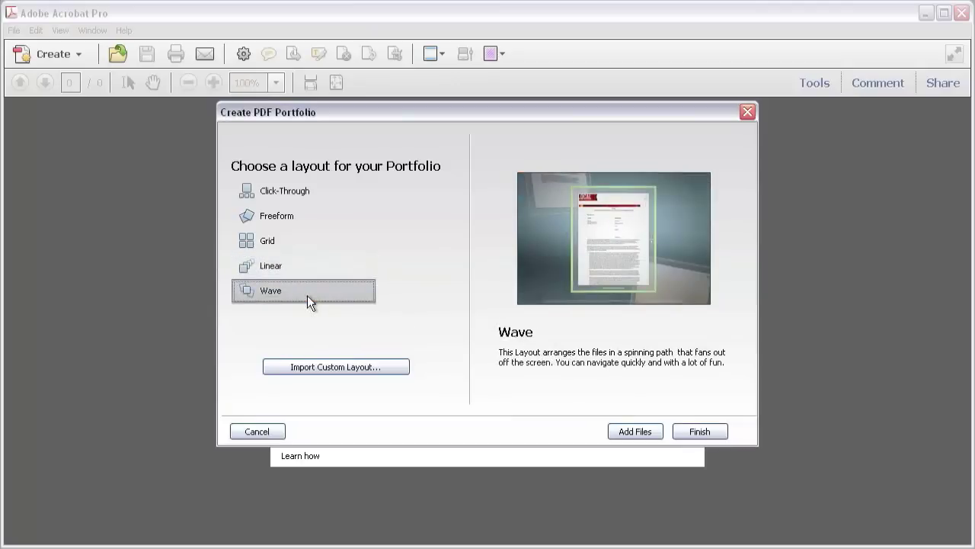
Choose the Click-Through layout and create the portfolio from acrobat_staging_webcapture_draft.pdf, Conference Guide.pdf and Conference Sponsor Agreement Draft 070710.pdf
left_click(296, 188)
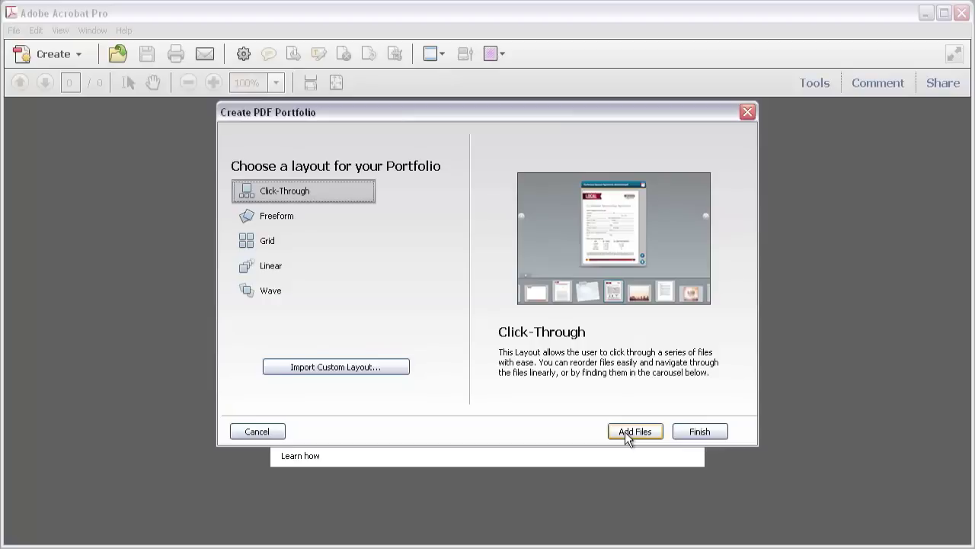
left_click(626, 433)
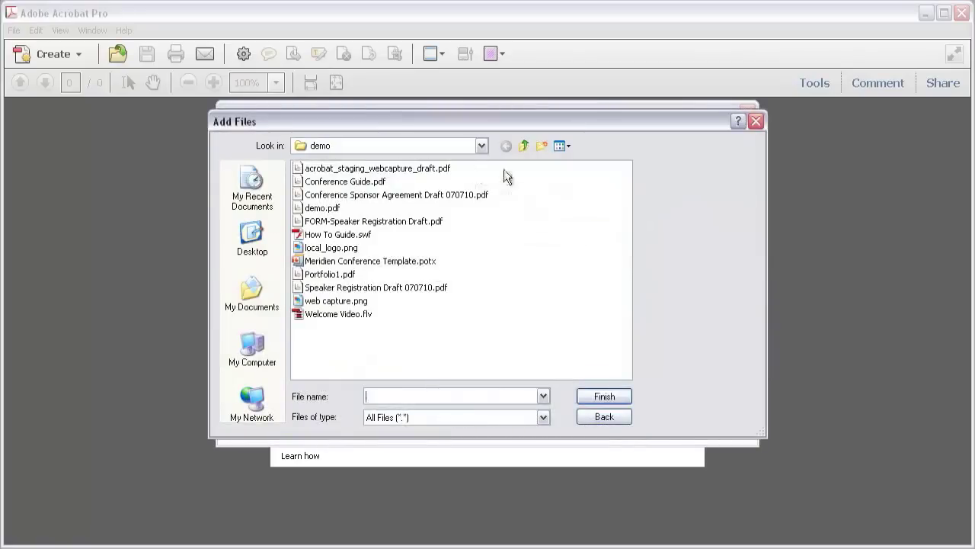
left_click_drag(503, 166, 411, 204)
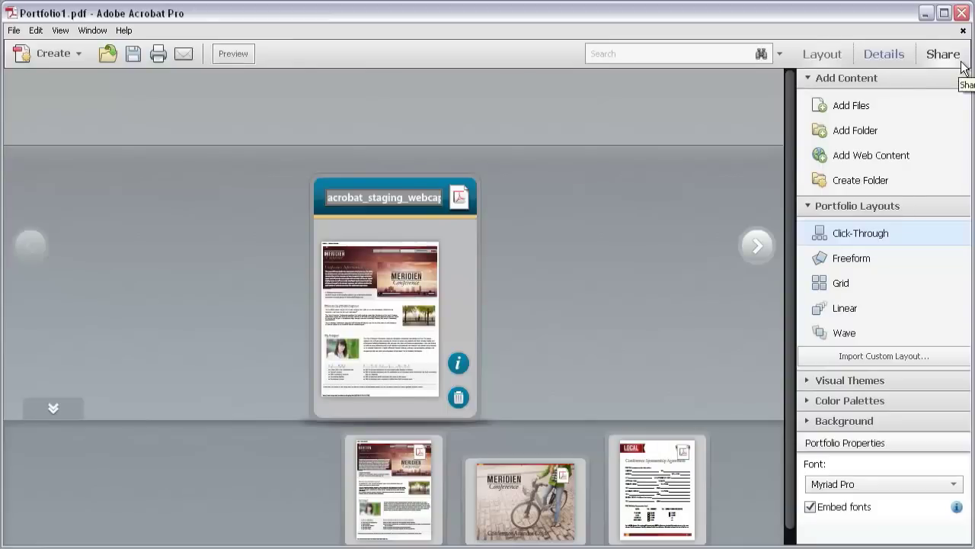
Review the portfolio's file details and its sharing options
left_click(892, 58)
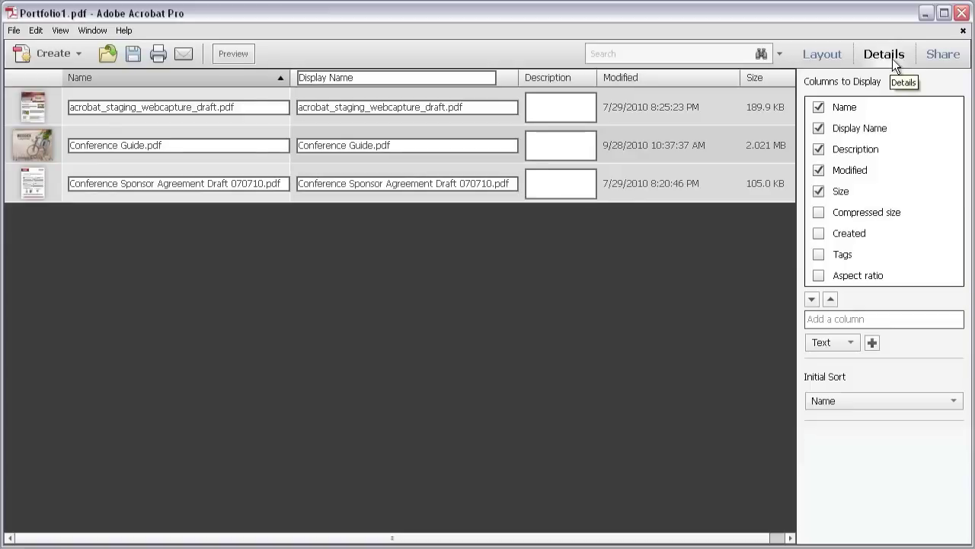
left_click(927, 57)
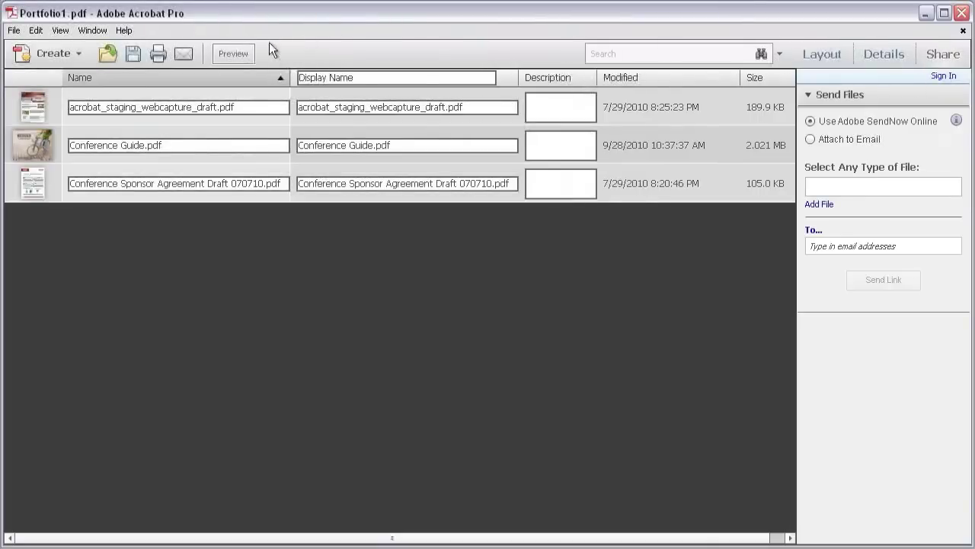
Preview the portfolio and browse through its three files, ending on the sponsor agreement
left_click(242, 56)
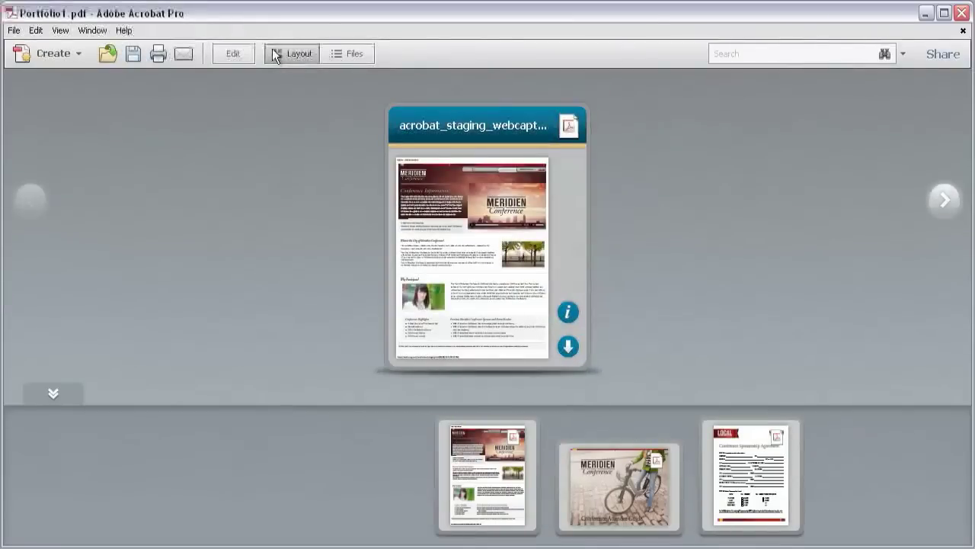
left_click(939, 198)
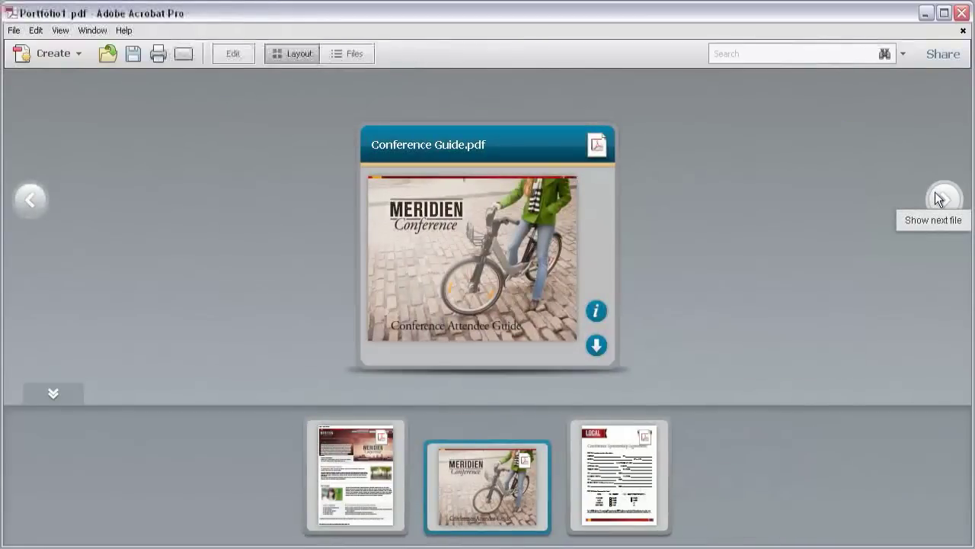
left_click(939, 198)
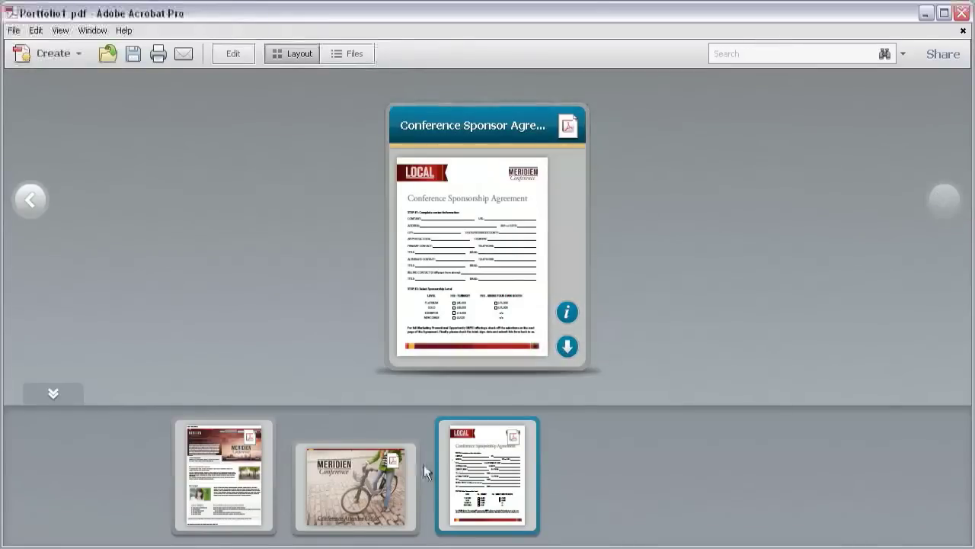
left_click(375, 477)
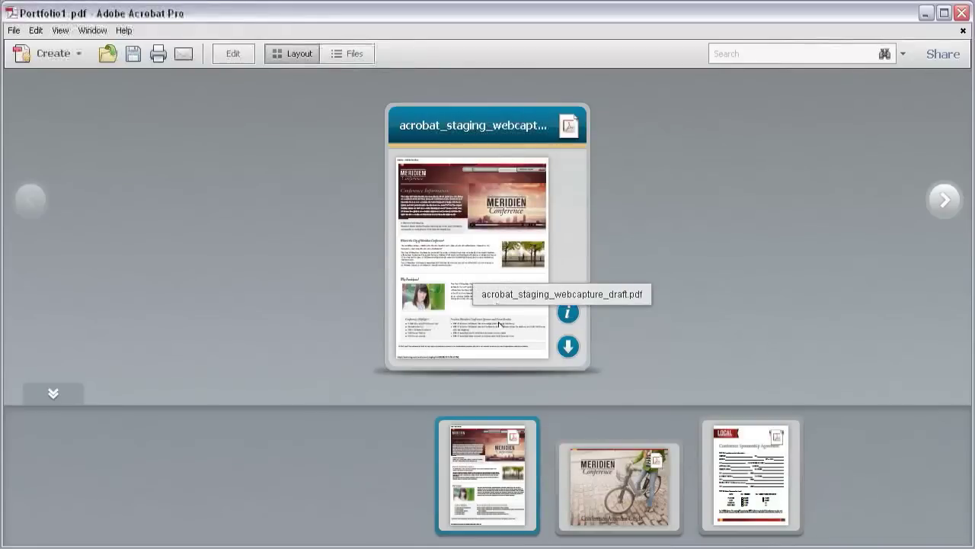
left_click(755, 456)
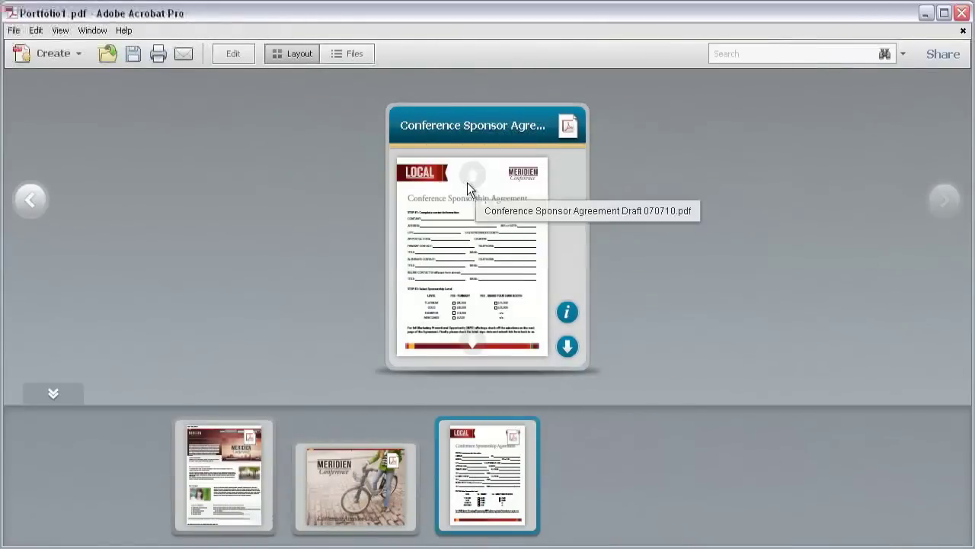
Page forward in the sponsor agreement's preview and check the file's information card
left_click(468, 338)
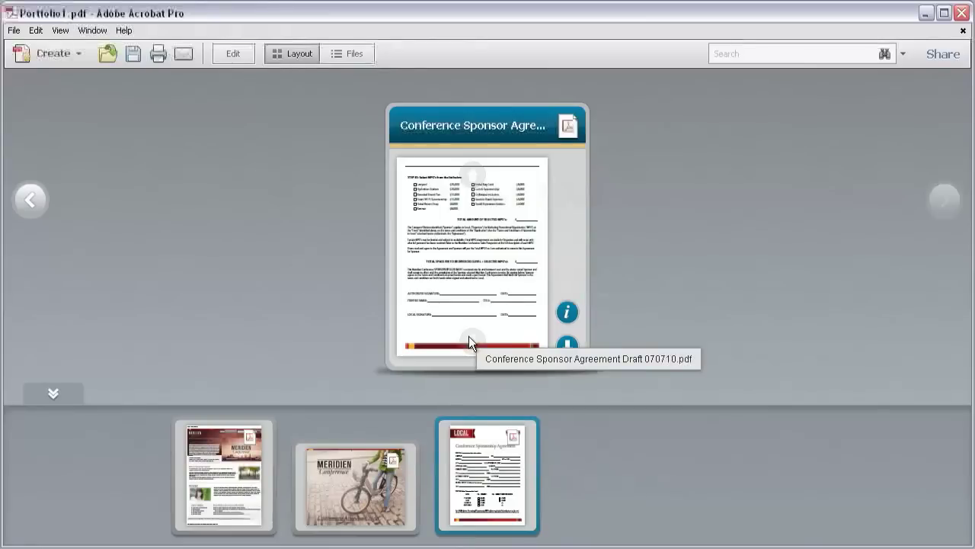
left_click(567, 312)
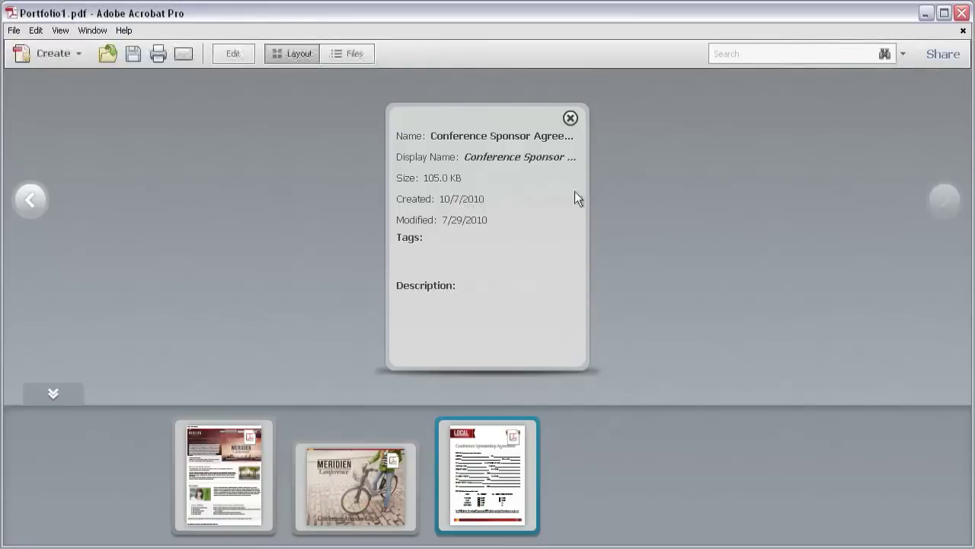
left_click(571, 118)
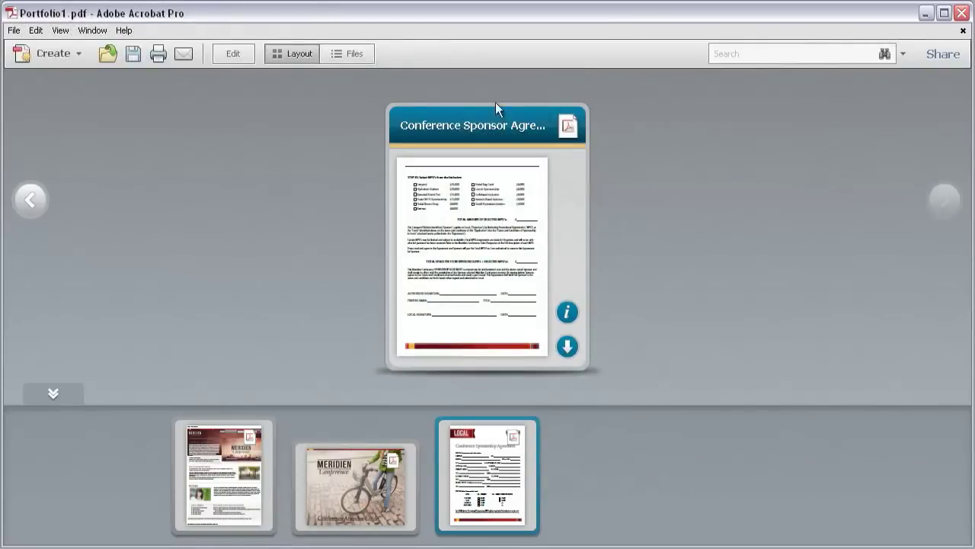
Return to editing the portfolio and set the sponsor agreement's display name to "sponsor"
left_click(220, 56)
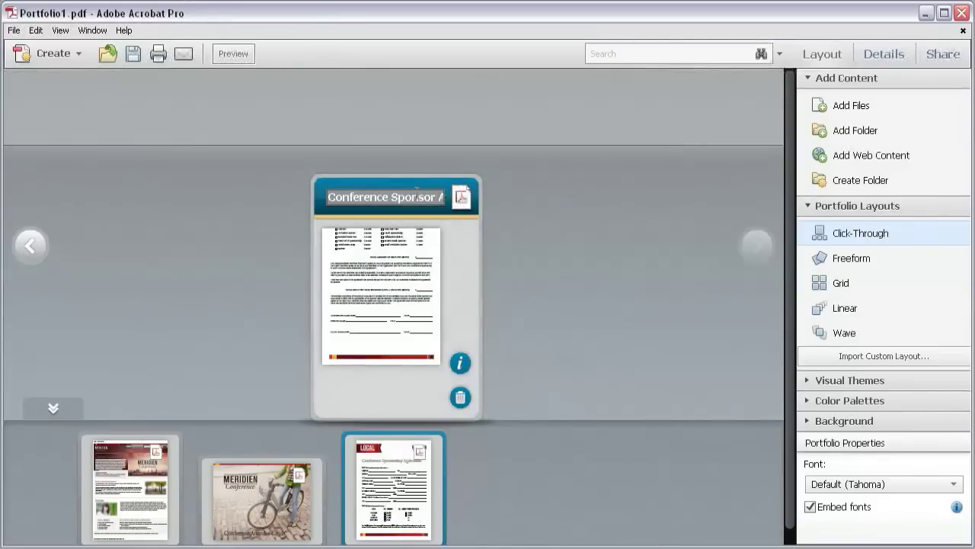
double_click(412, 198)
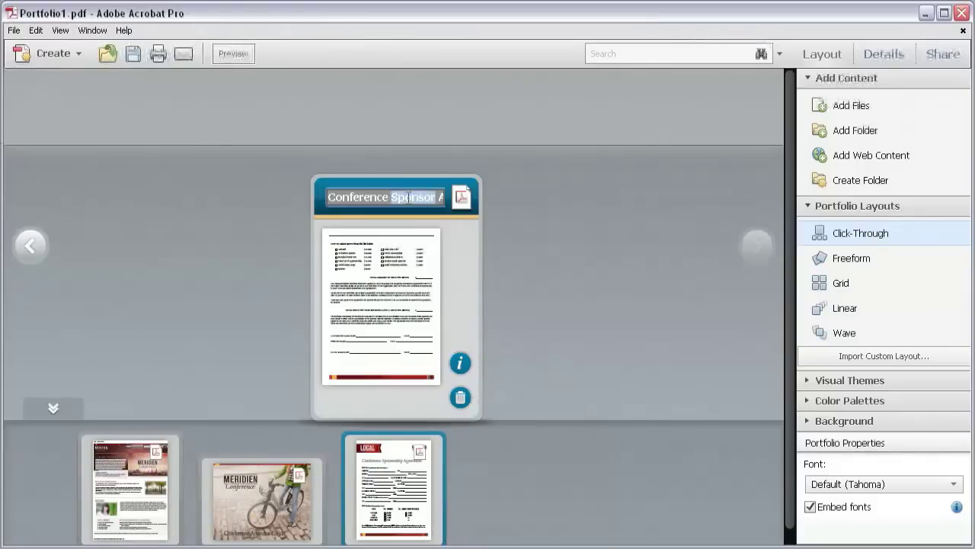
left_click(411, 197)
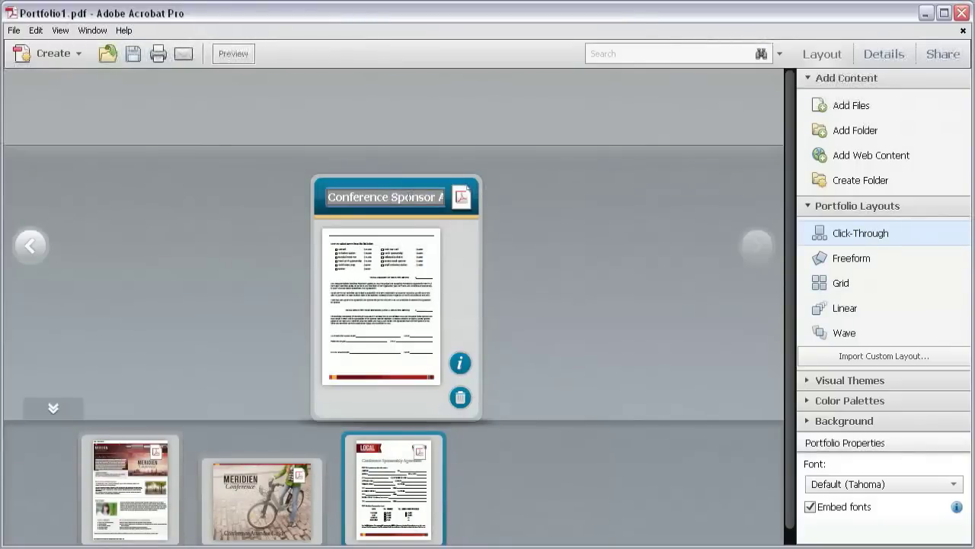
left_click(460, 364)
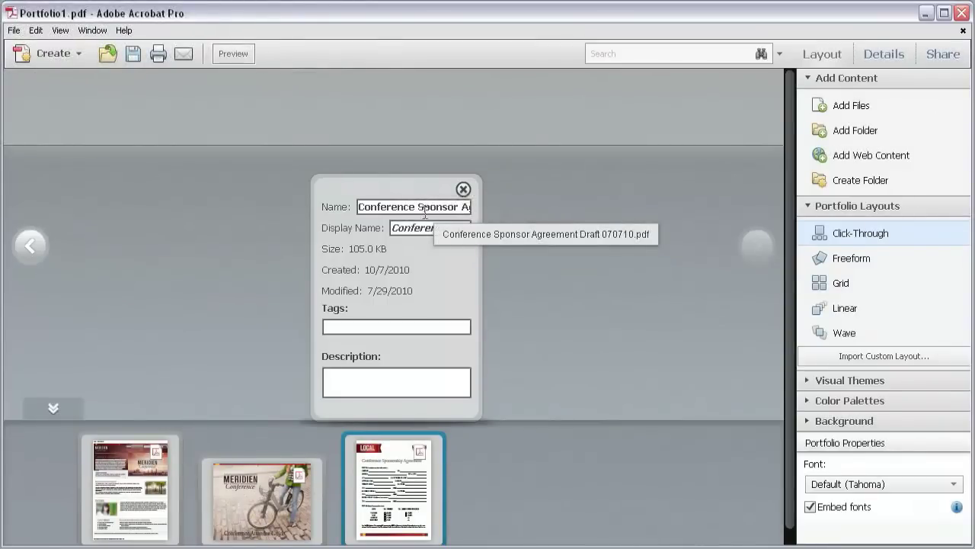
left_click_drag(425, 228, 494, 239)
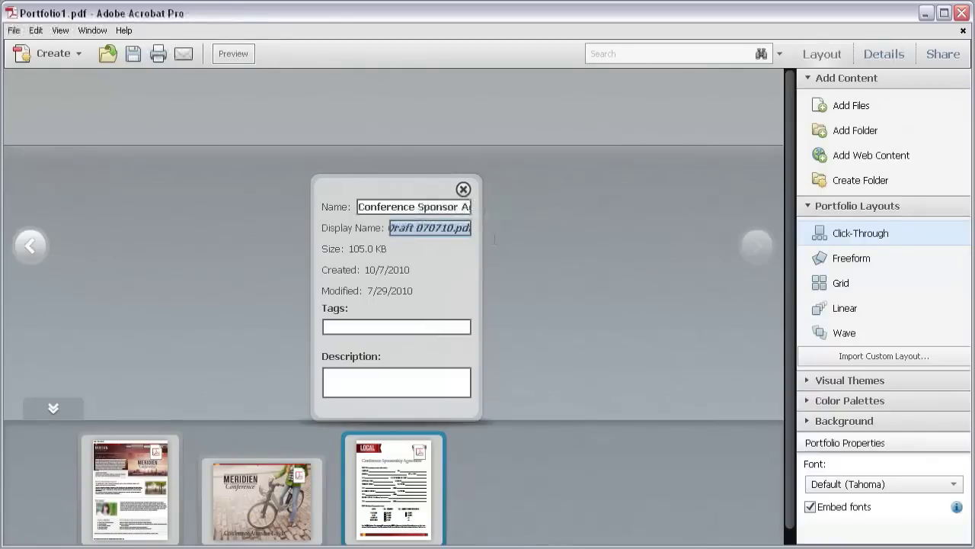
type("sponsor")
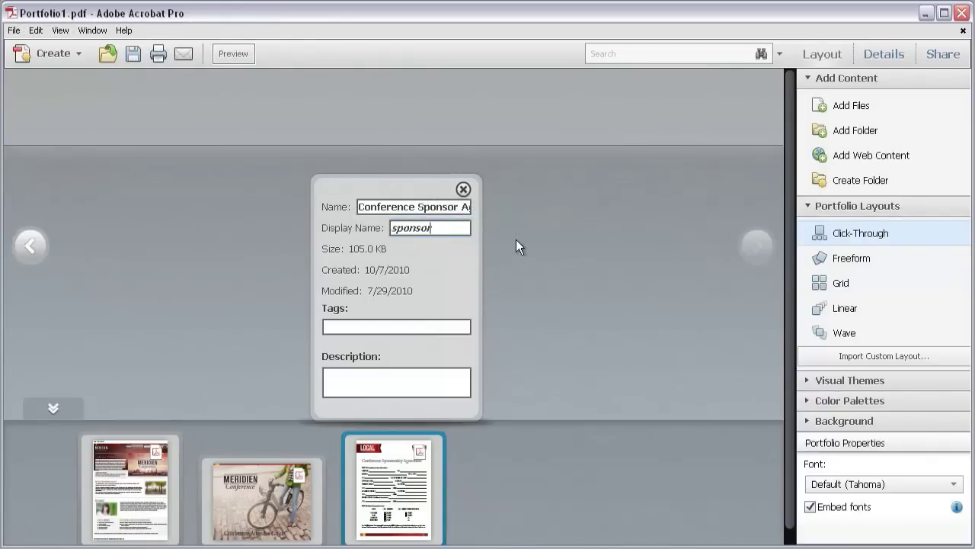
Add the description "Info and details" to the sponsor agreement and close its information card
left_click(390, 387)
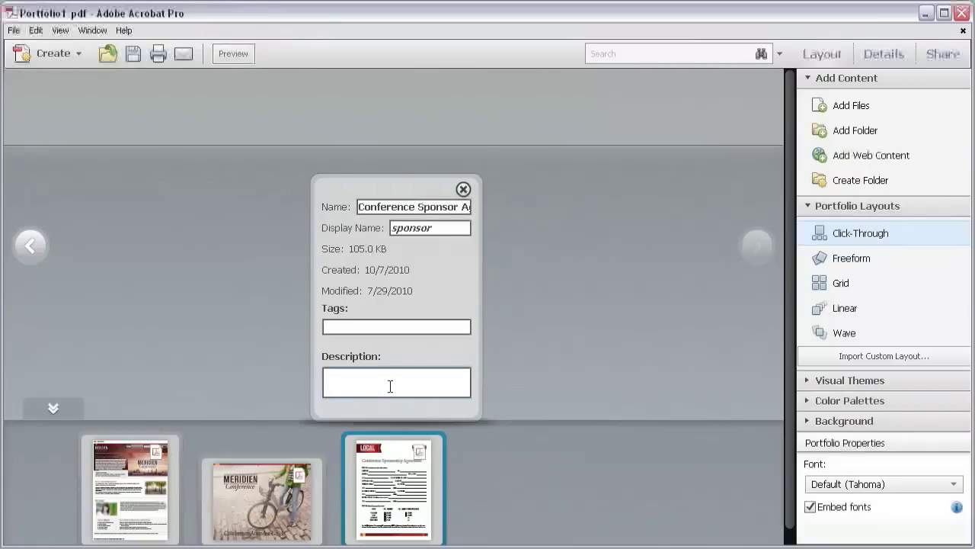
type("Info and details")
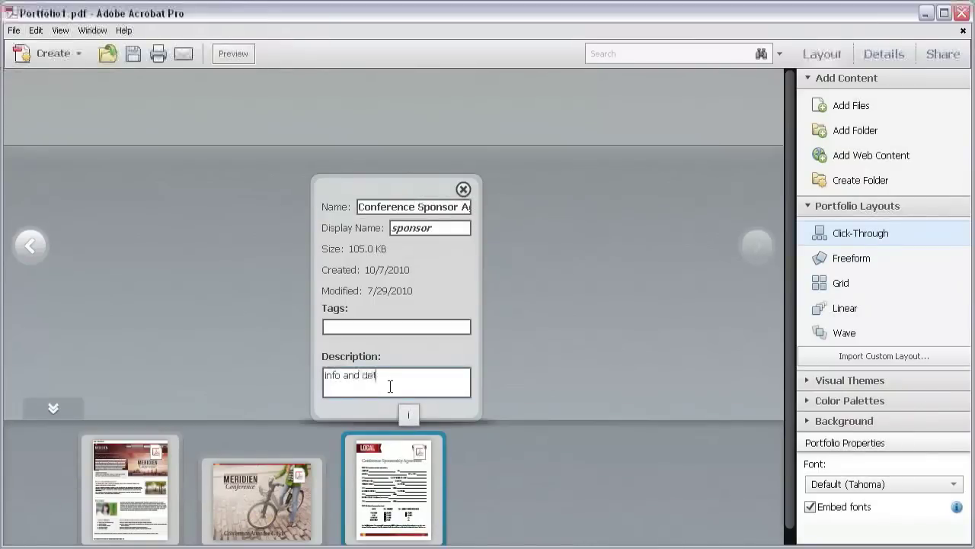
left_click(463, 189)
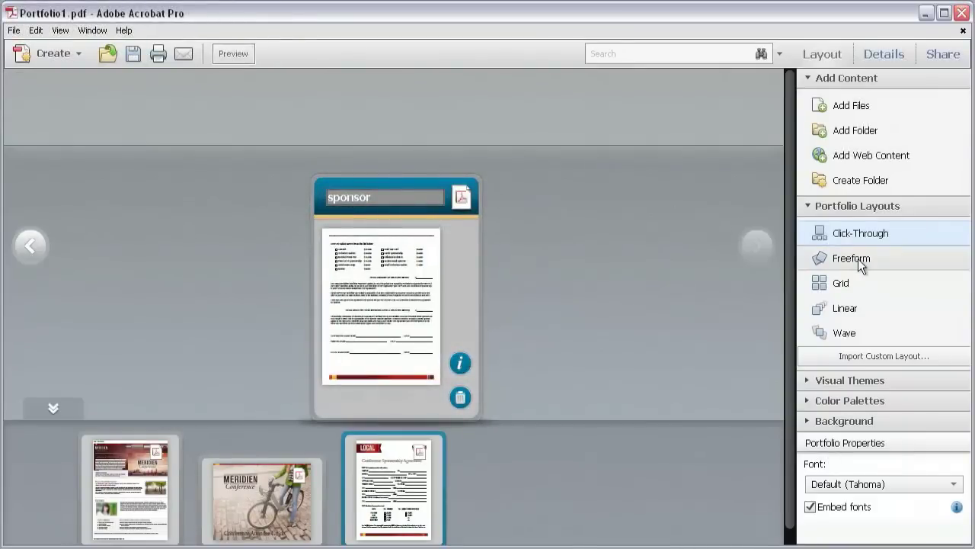
Try the Freeform and Linear portfolio layouts and settle on the Wave layout
left_click(887, 262)
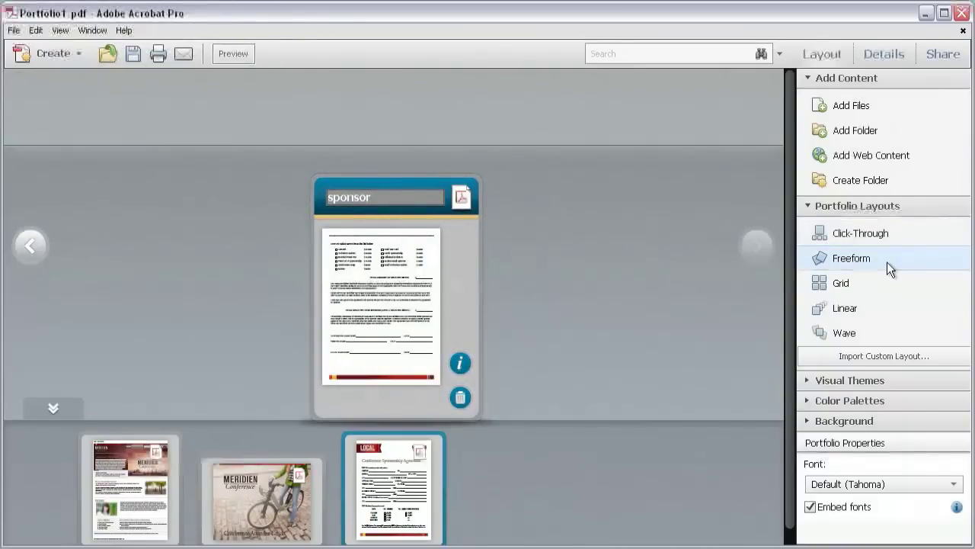
left_click(854, 308)
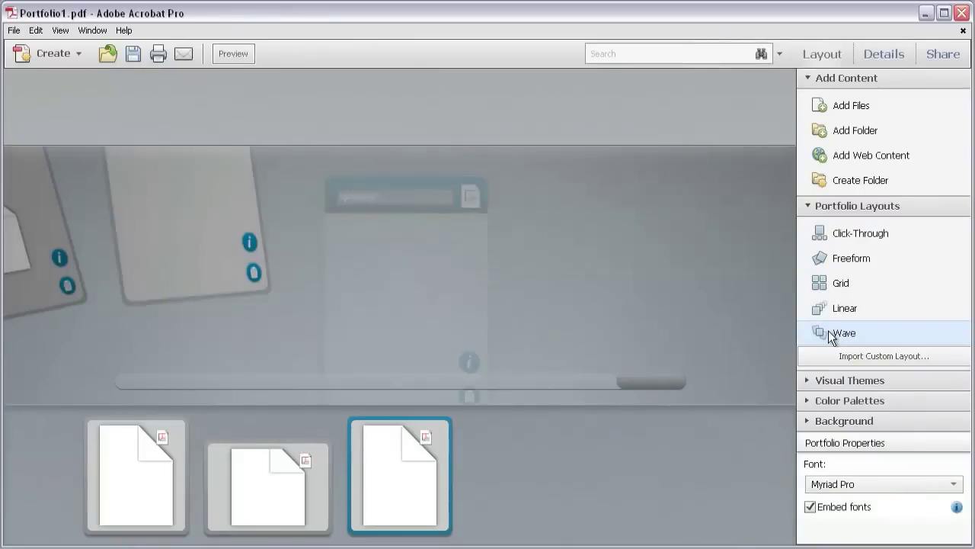
Preview the portfolio in the Wave layout and move through the files back to acrobat_staging_webcapture_draft.pdf
left_click(247, 54)
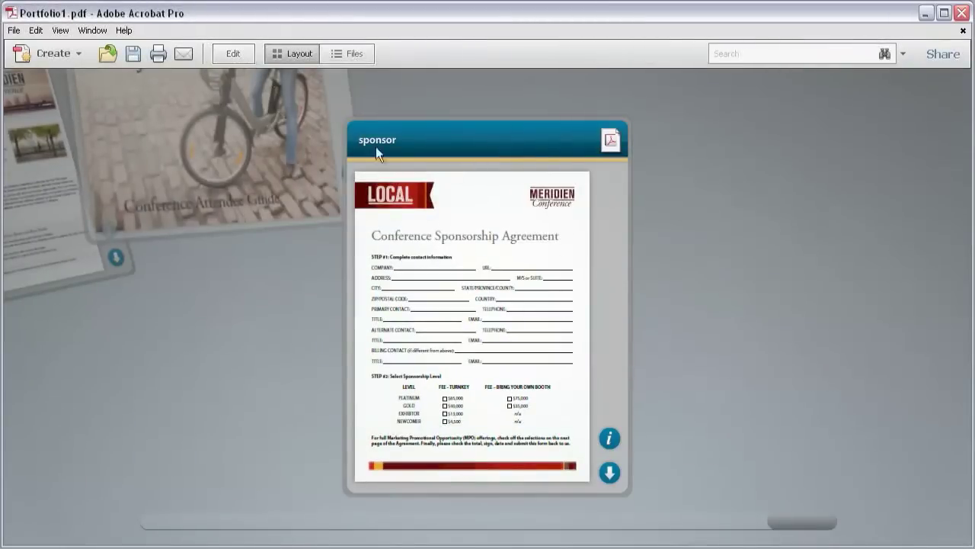
left_click_drag(797, 521, 583, 529)
left_click_drag(491, 534, 223, 545)
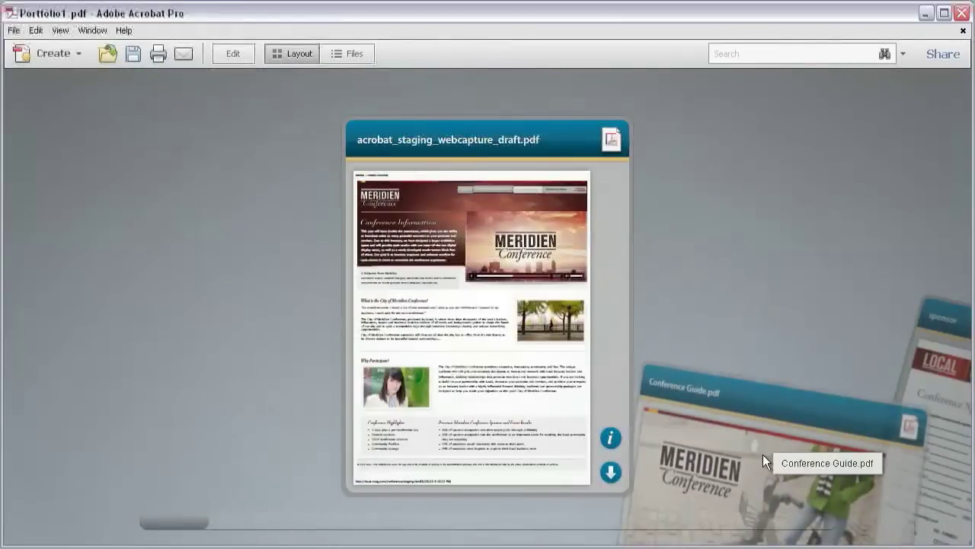
Browse forward through Conference Guide.pdf to the sponsor agreement in the portfolio preview and return to editing
left_click(763, 469)
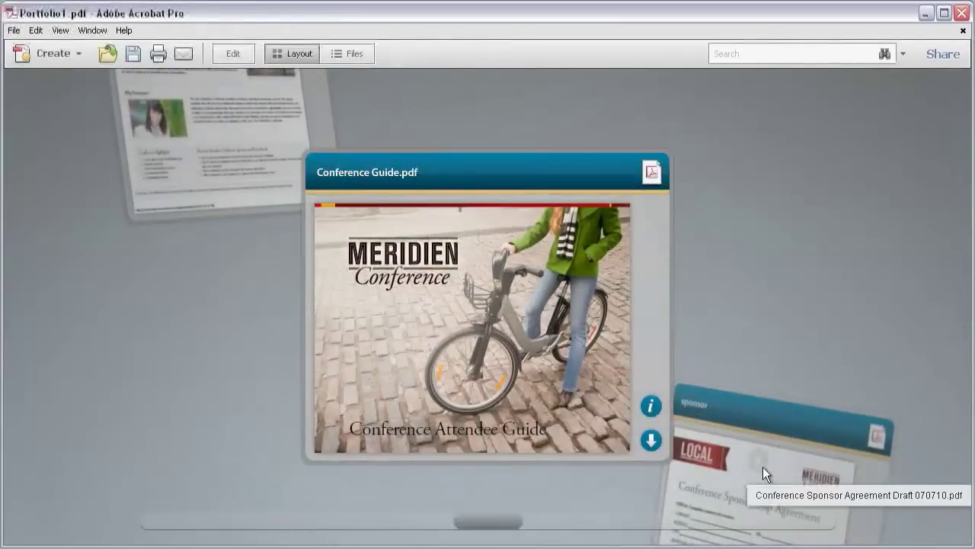
left_click(763, 472)
left_click(236, 55)
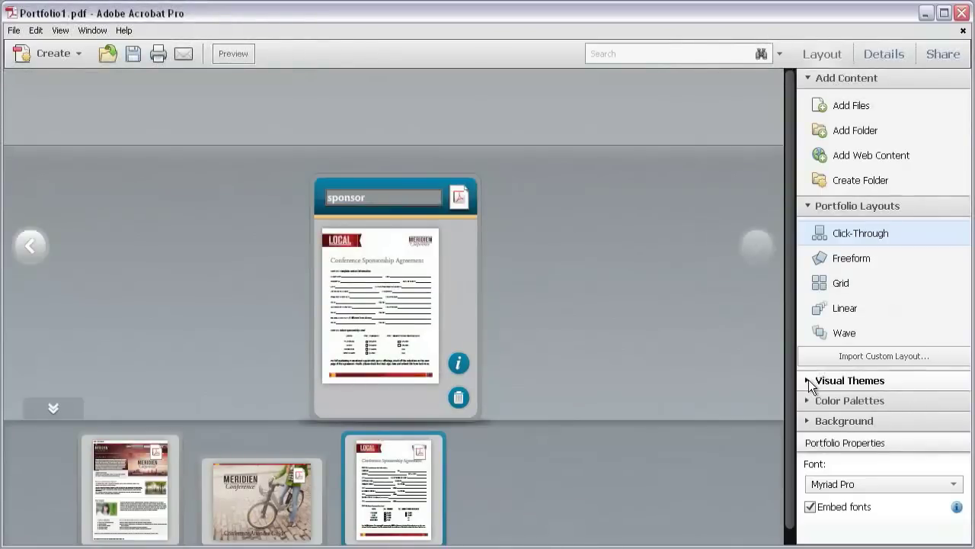
Try the Spring, Tech Office, Modern and Translucent visual themes on the portfolio and collapse the background settings
left_click(809, 379)
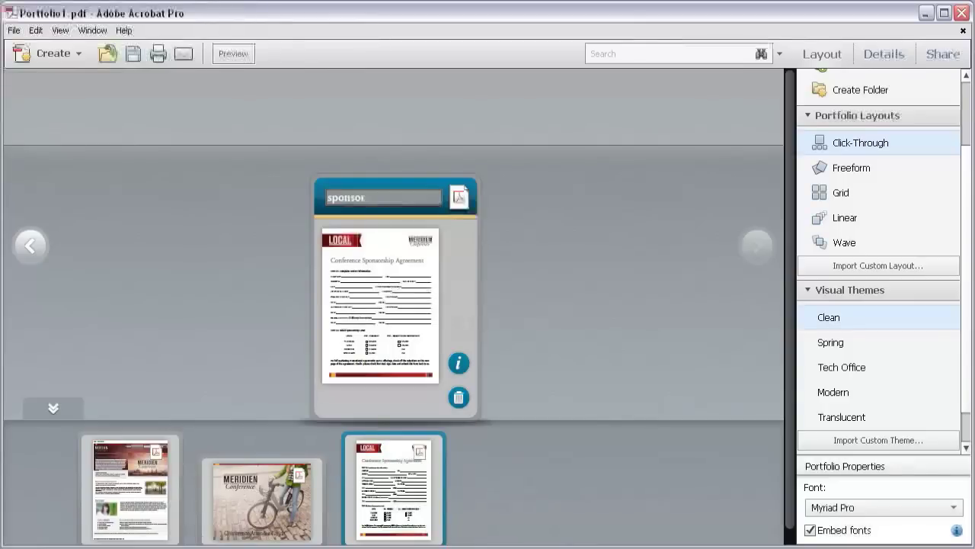
left_click(842, 349)
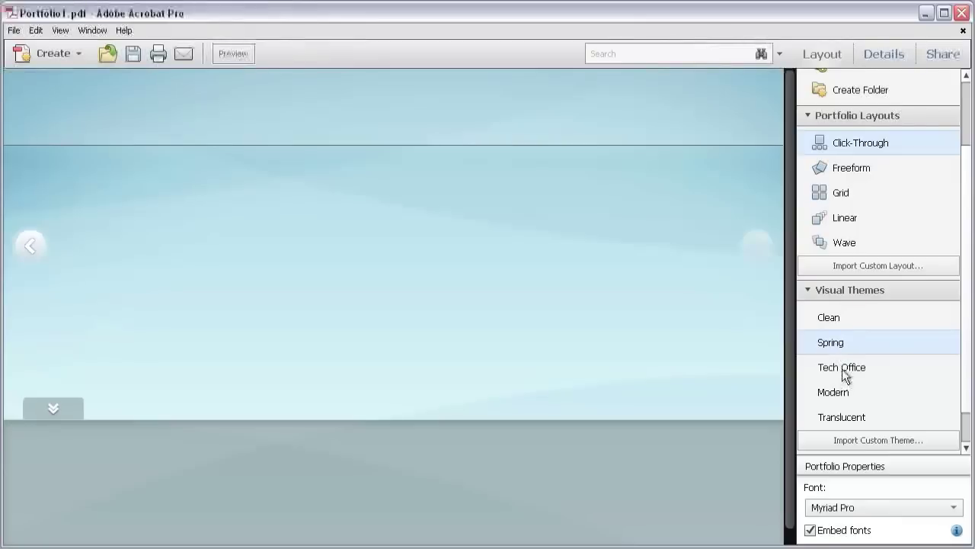
left_click(843, 369)
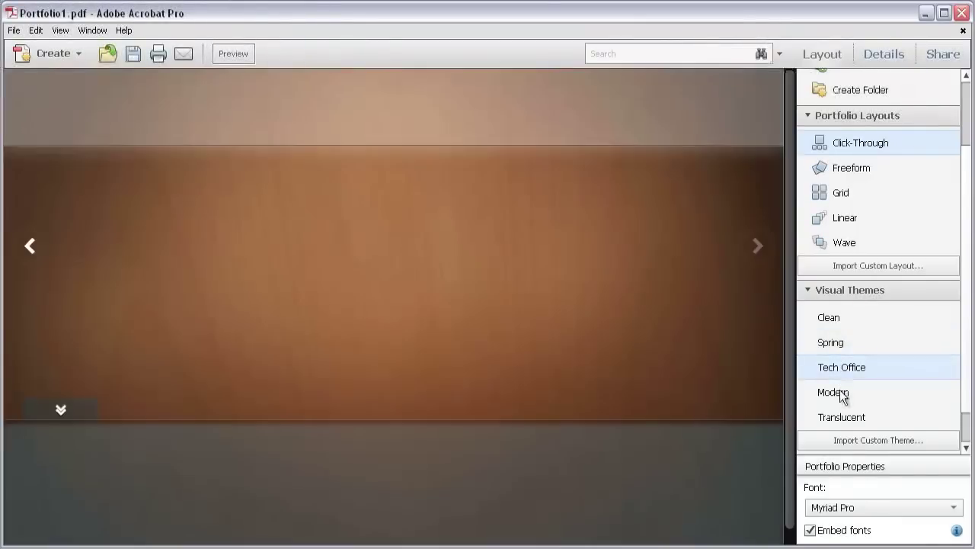
left_click(838, 395)
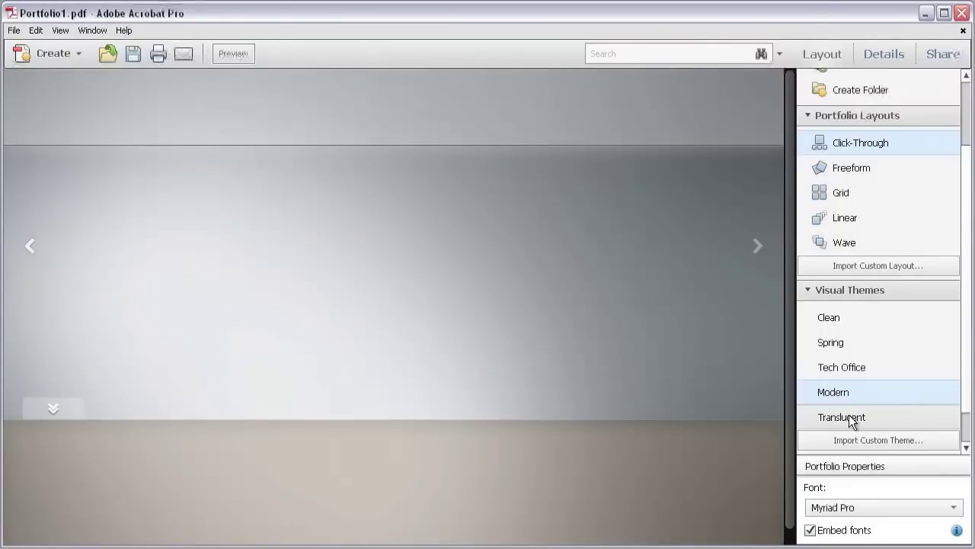
left_click(852, 422)
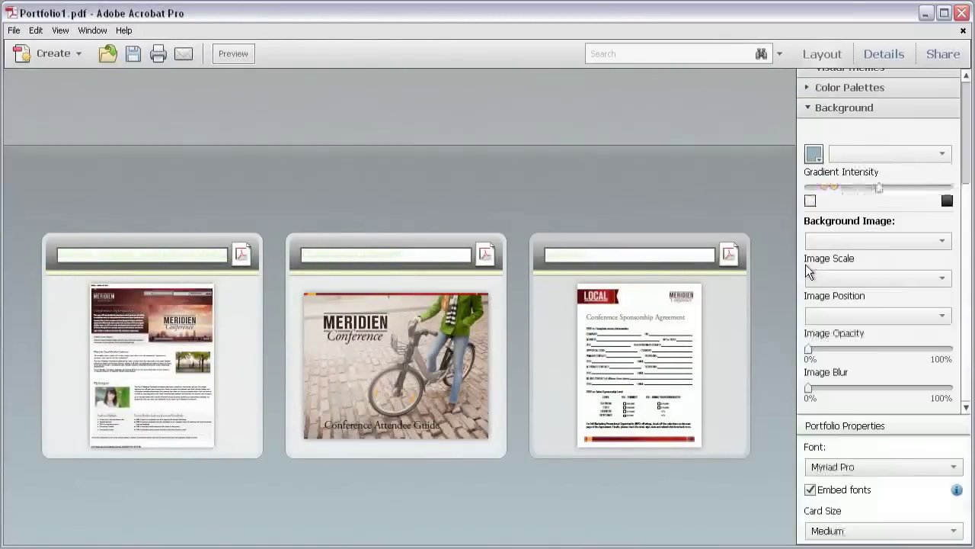
left_click(812, 108)
Save the portfolio as demo1.pdf in the demo folder
left_click(134, 55)
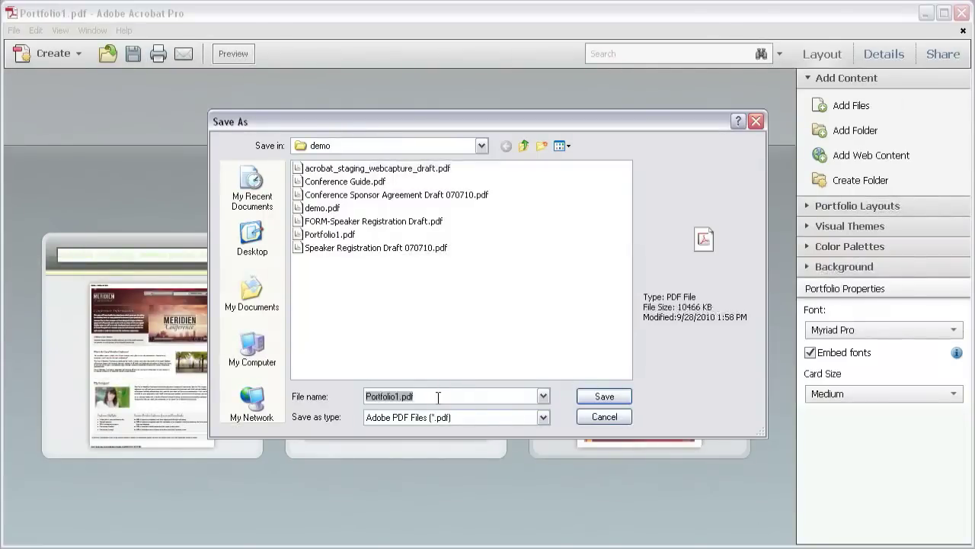
left_click_drag(393, 395, 353, 400)
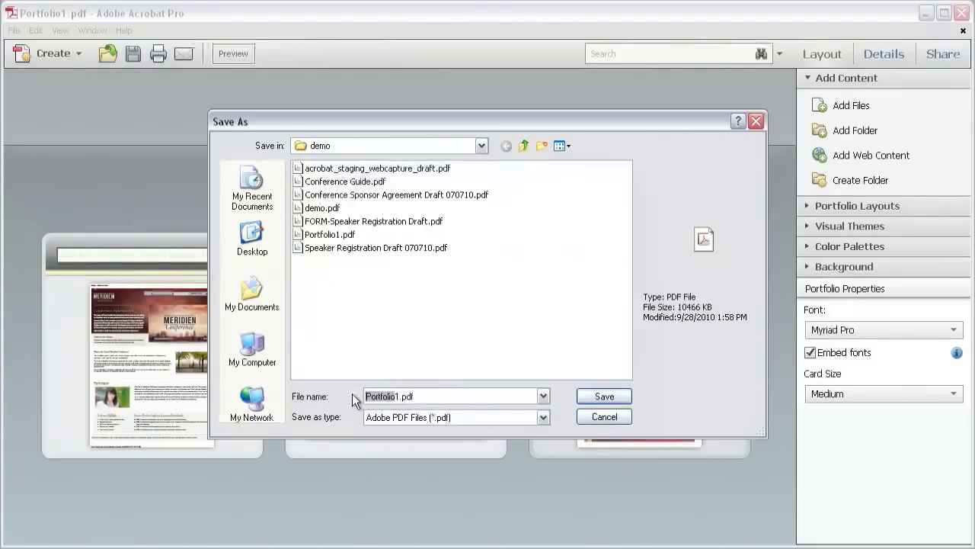
type("demo")
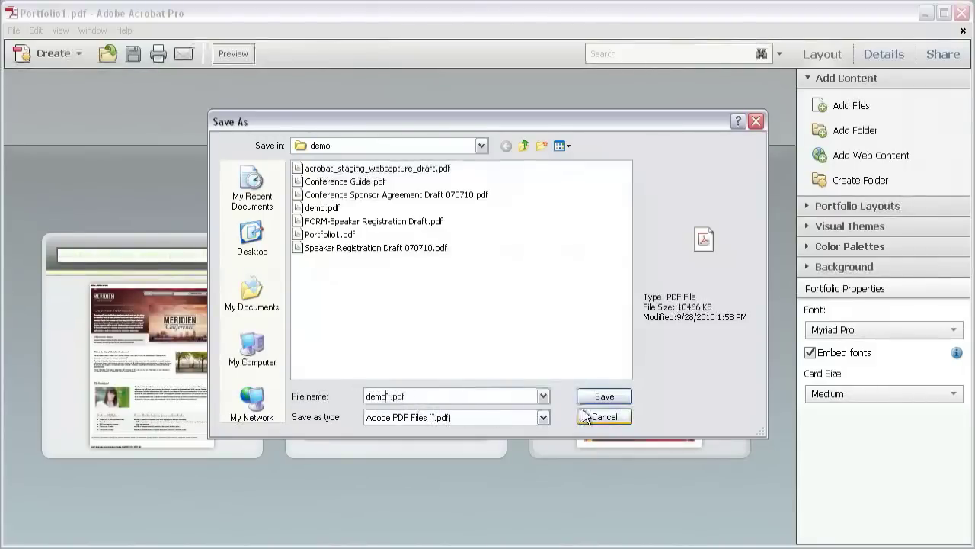
left_click(617, 396)
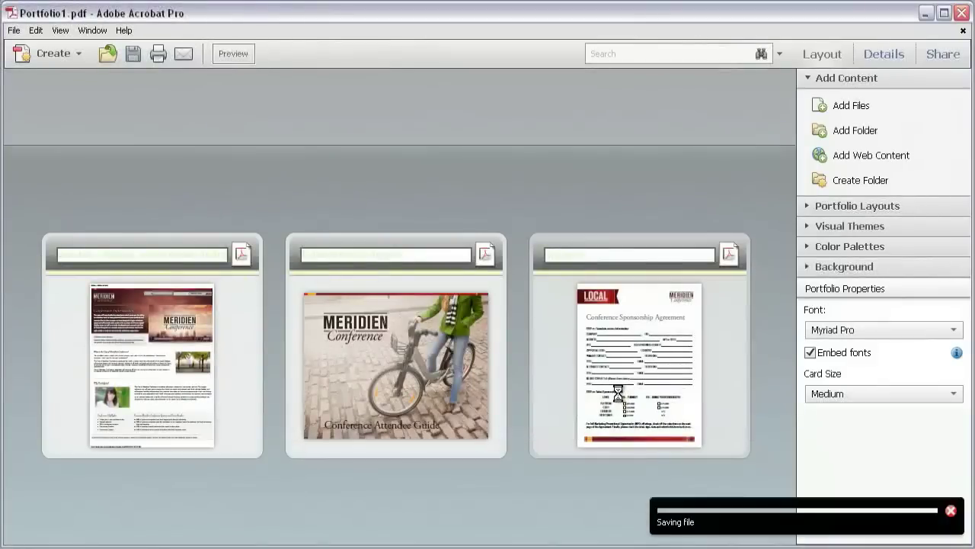